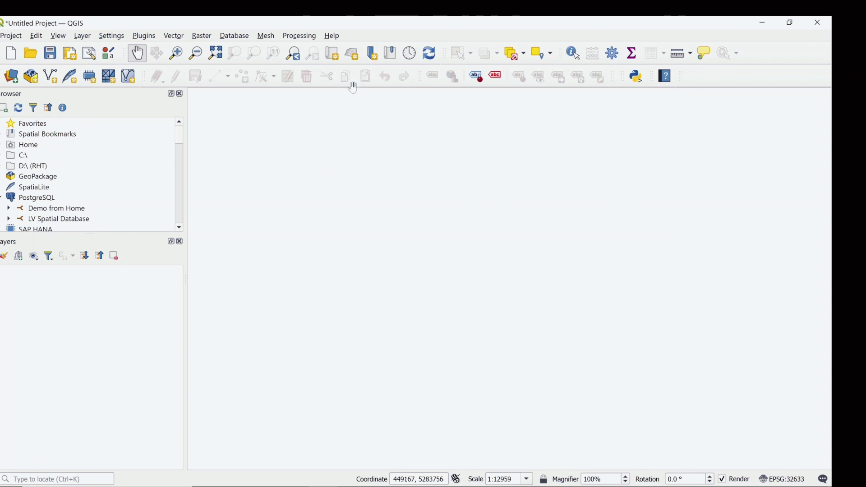
Dock the Processing Toolbox on the right via Processing > Toolbox.
left_click(304, 36)
left_click(322, 50)
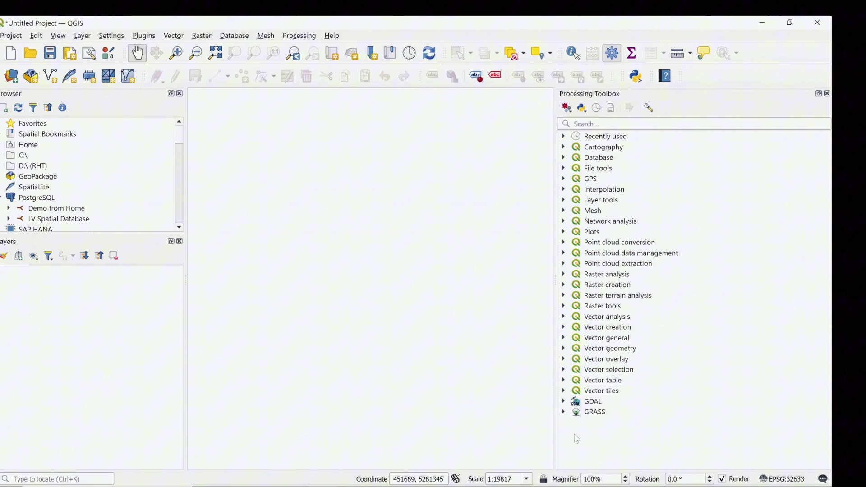
mouse_move(293, 486)
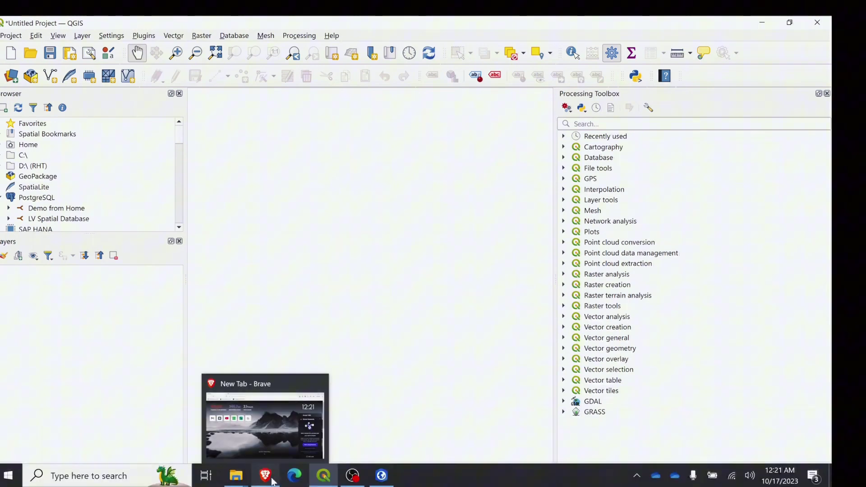
In Brave, run a Google search for 'orfeo toolbox'.
left_click(273, 482)
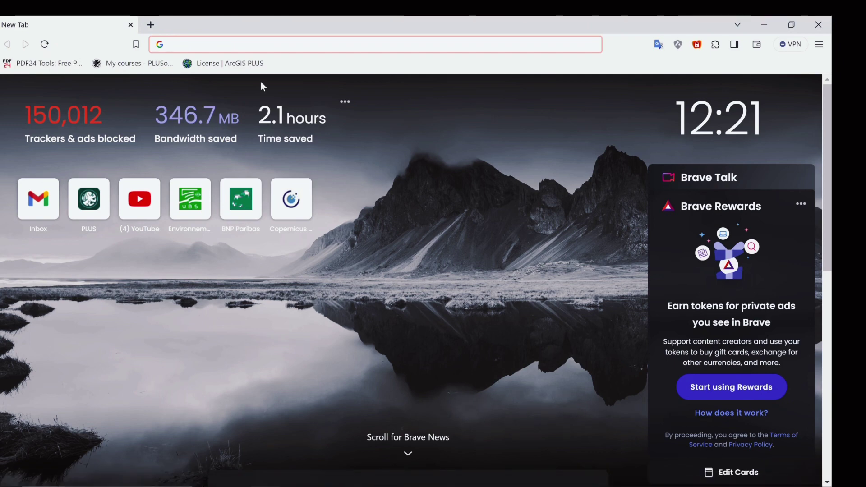
type("orfeo t")
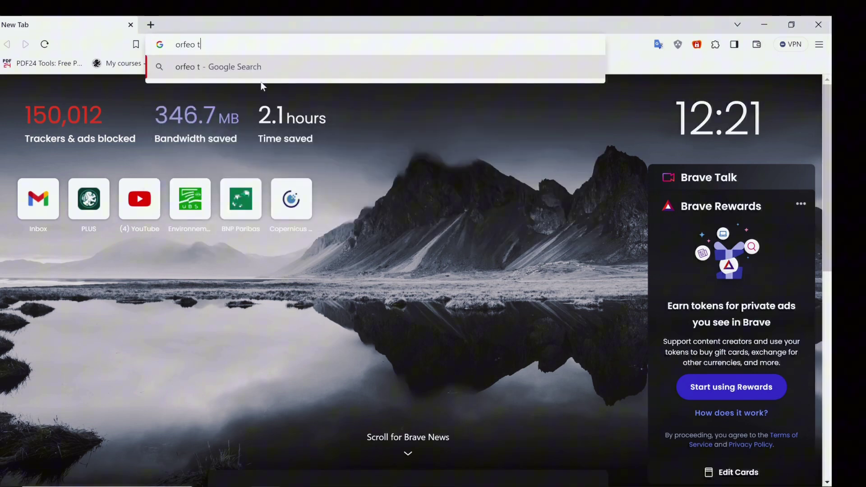
type("oolbox")
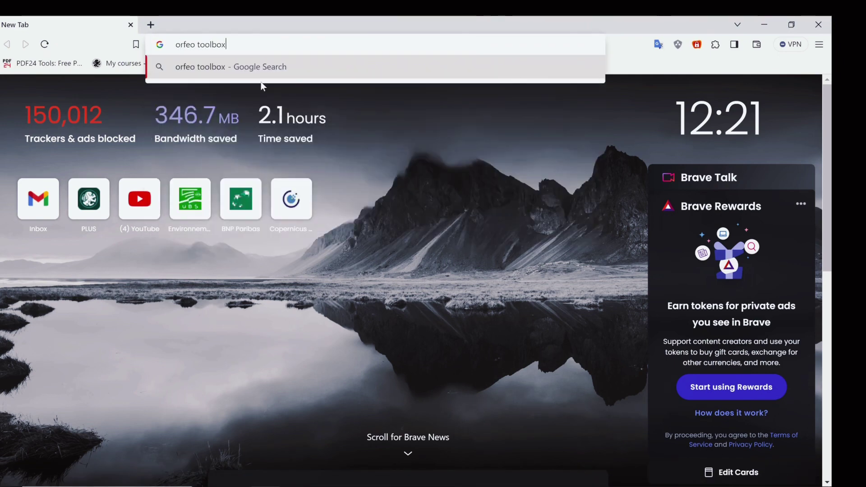
key("Return")
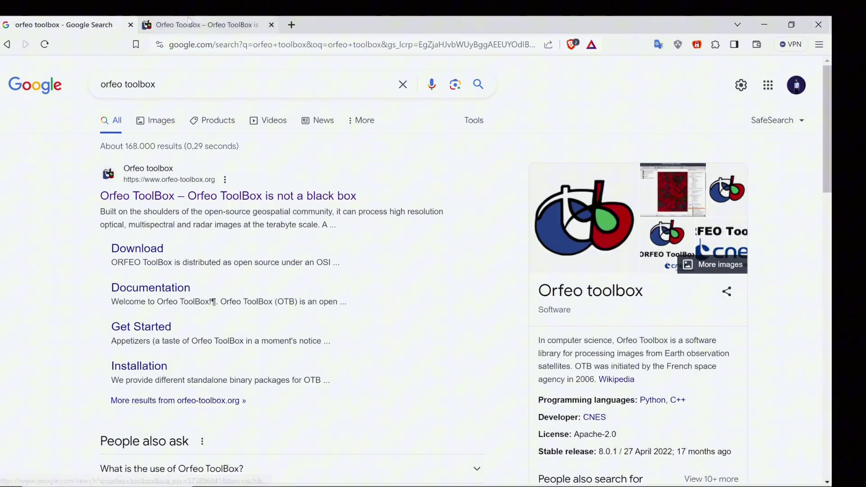
Go to the Orfeo ToolBox tab and open the Download OTB page from the homepage.
left_click(190, 23)
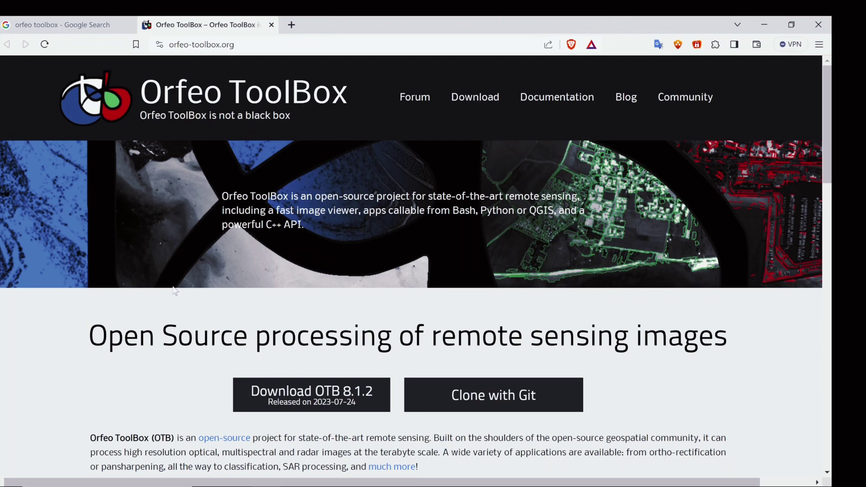
scroll(115, 296, "down", 10)
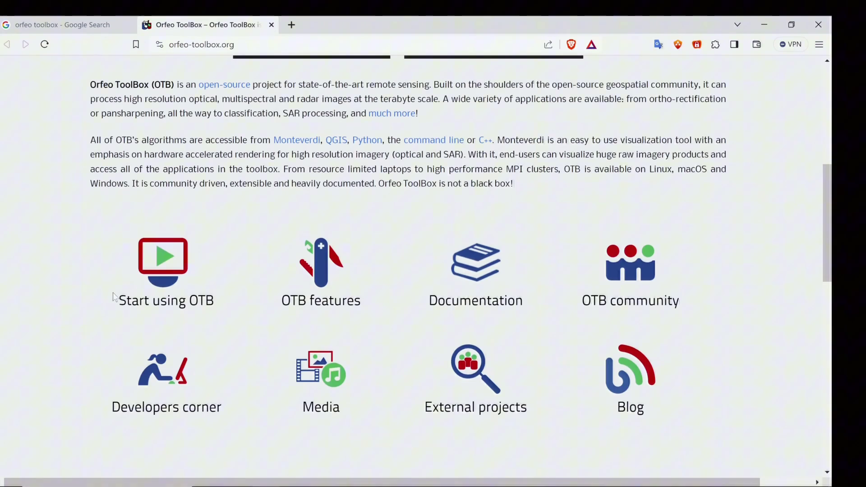
scroll(116, 296, "down", 9)
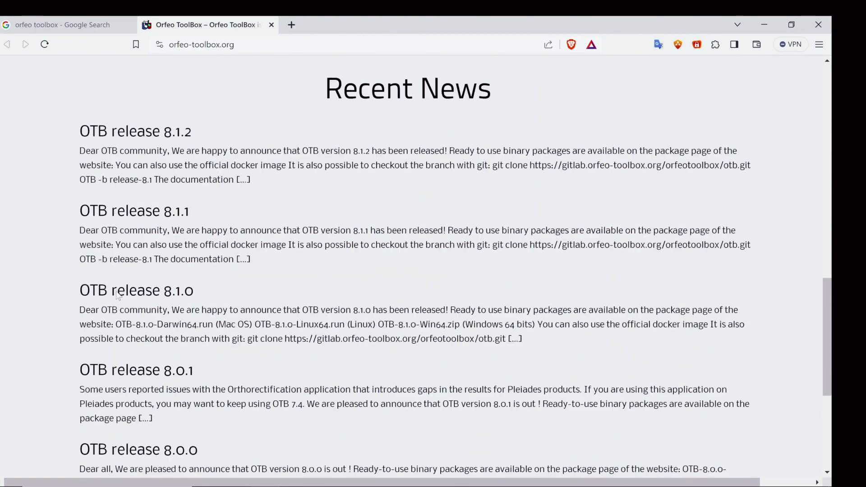
scroll(358, 408, "up", 20)
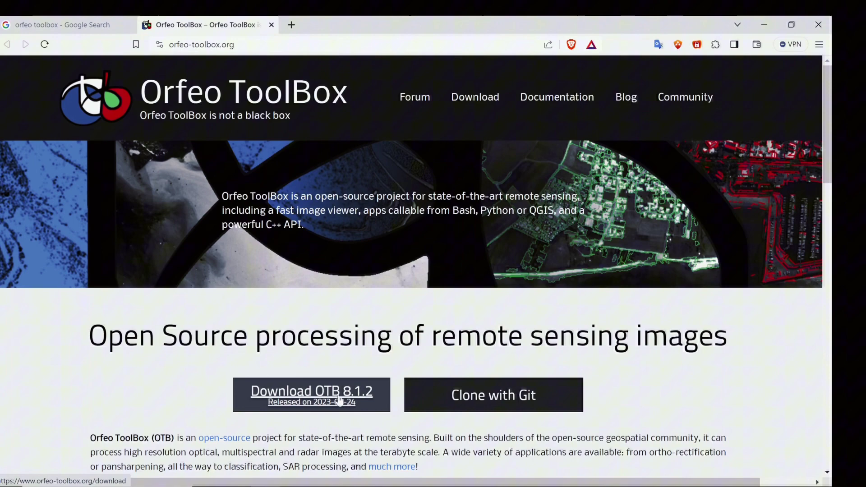
right_click(339, 402)
left_click(317, 402)
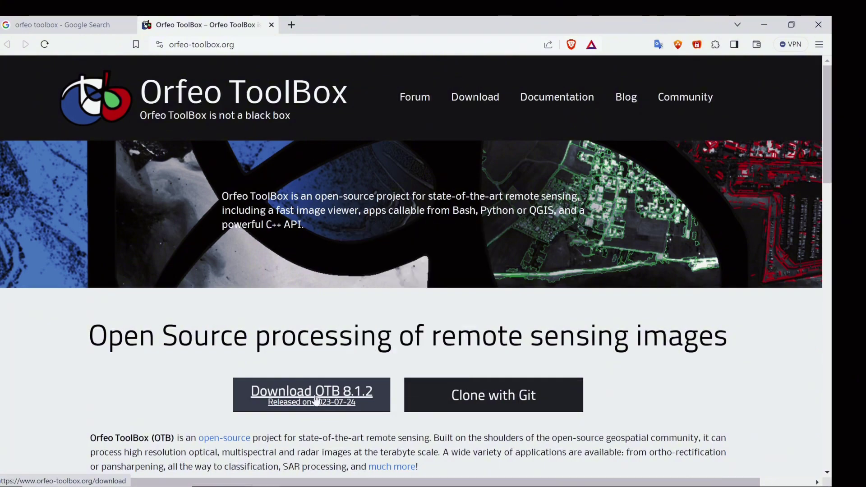
left_click(315, 400)
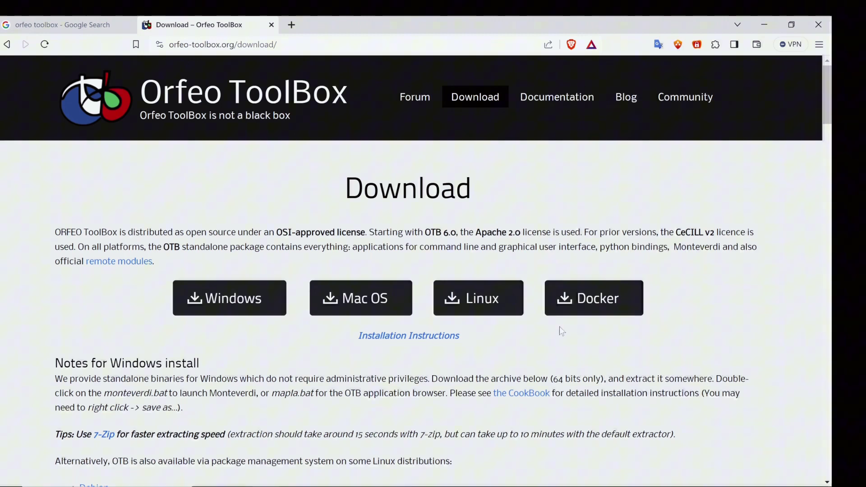
Start the Windows package download, then cancel the save and the download.
left_click(235, 306)
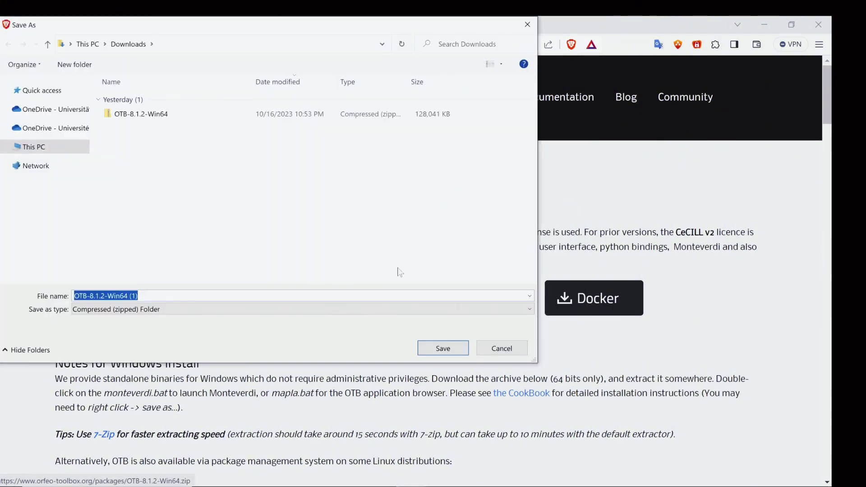
left_click(512, 346)
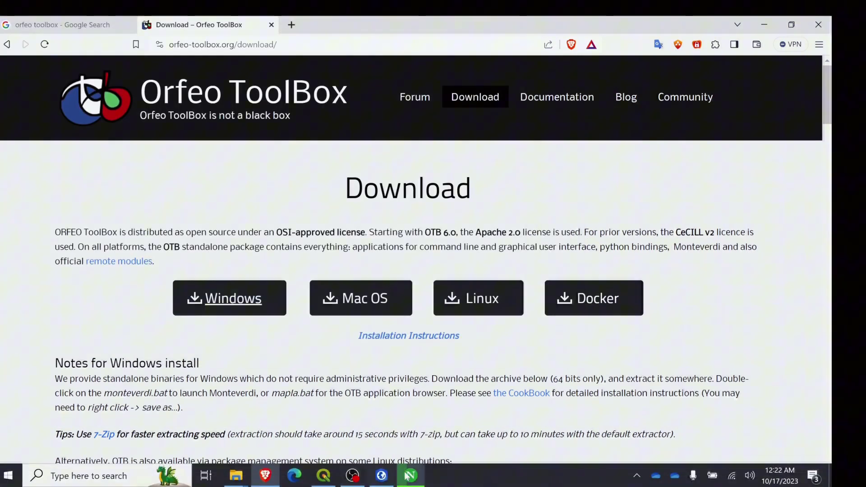
left_click(452, 316)
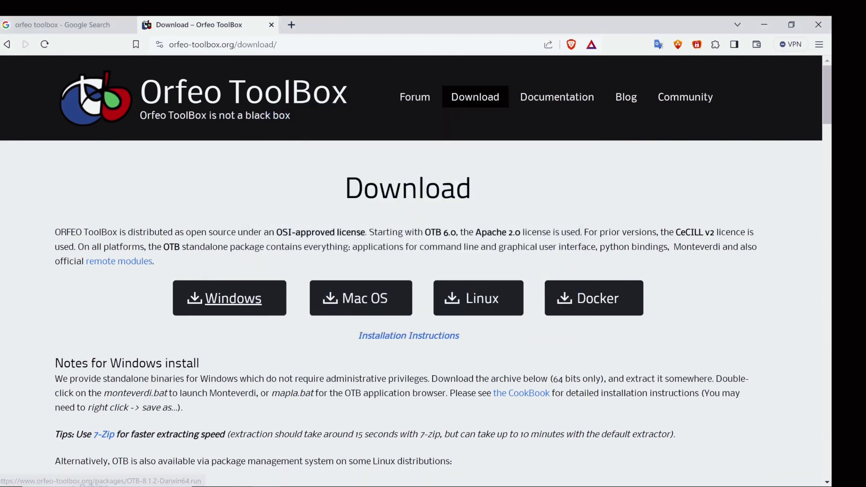
Extract the OTB-8.1.2-Win64 zip with 7-Zip into an OTB-8.1.2-Win64 folder in Downloads.
mouse_move(234, 478)
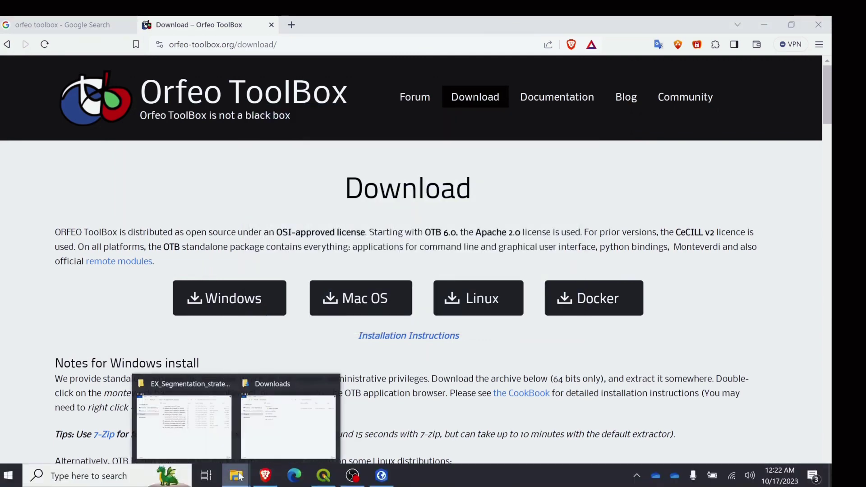
left_click(288, 409)
right_click(386, 133)
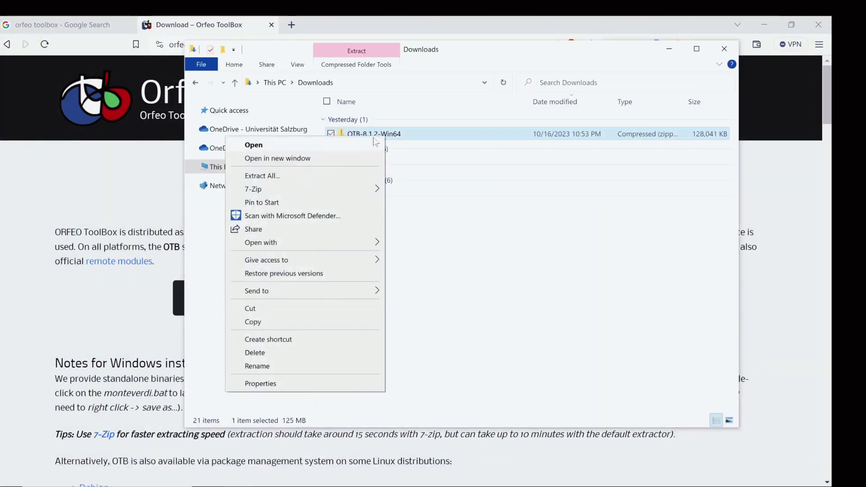
mouse_move(293, 190)
left_click(447, 246)
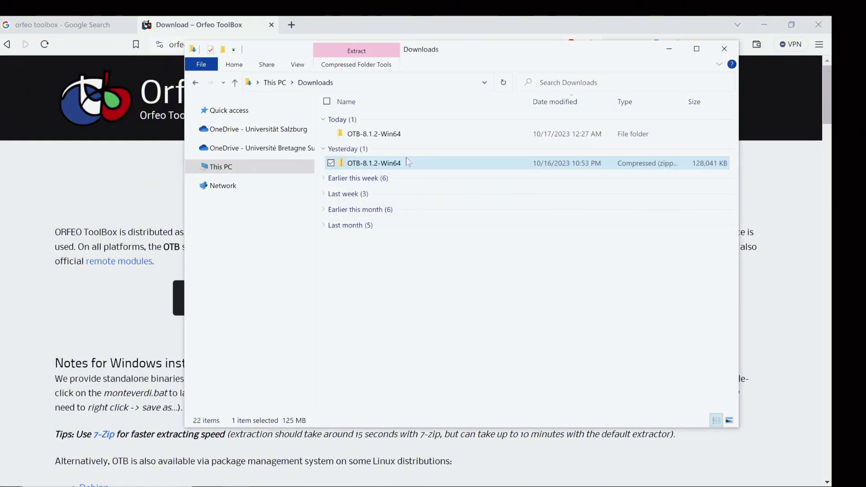
Paste the OTB-8.1.2-Win64 folder into Local Disk (C:), refresh it, and return to QGIS.
left_click(398, 139)
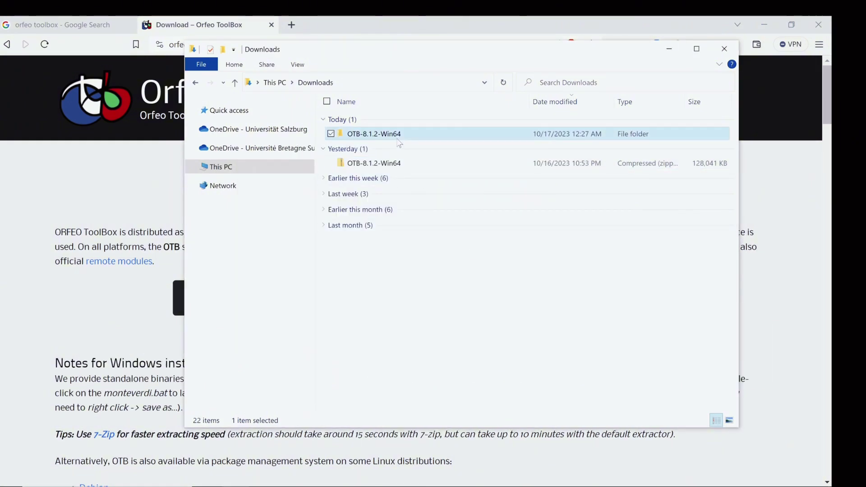
left_click(253, 168)
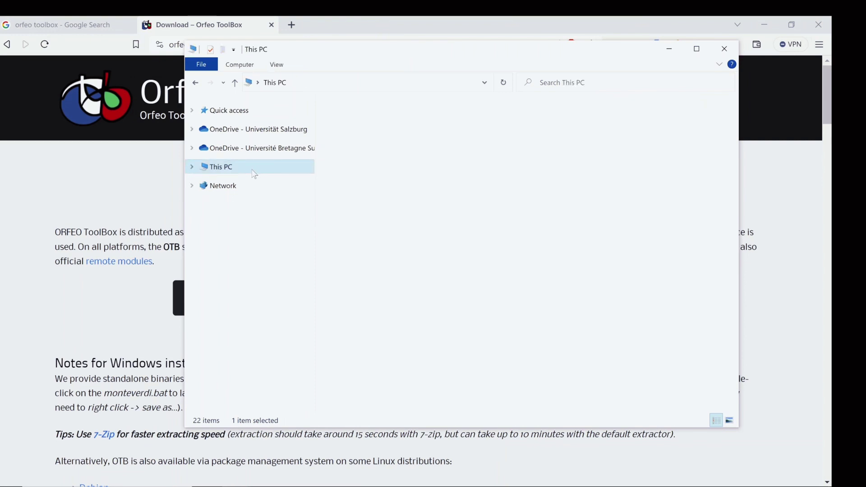
double_click(420, 292)
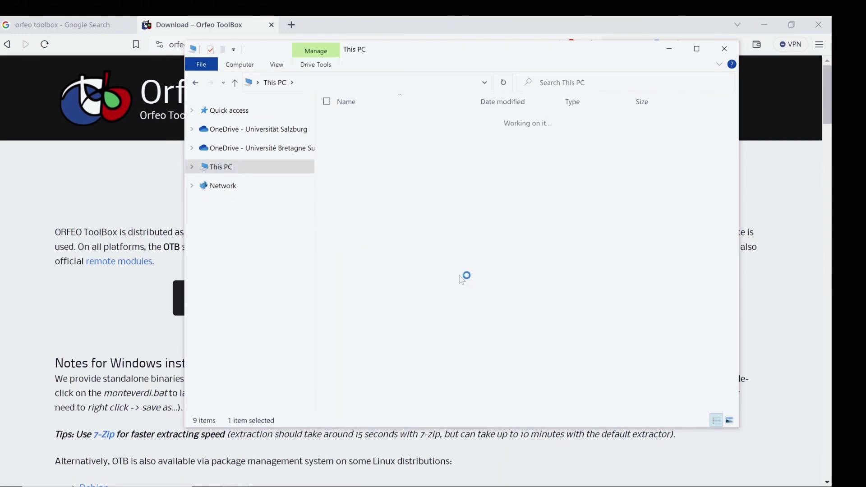
right_click(419, 276)
left_click(323, 338)
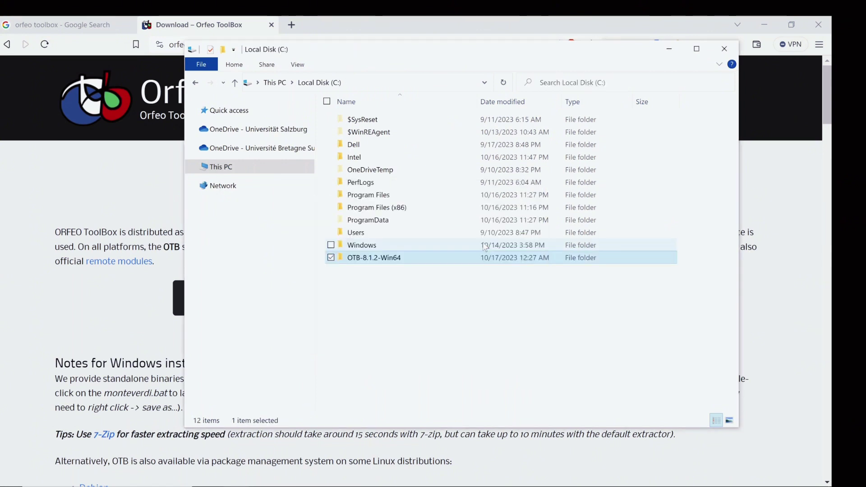
right_click(434, 305)
left_click(361, 351)
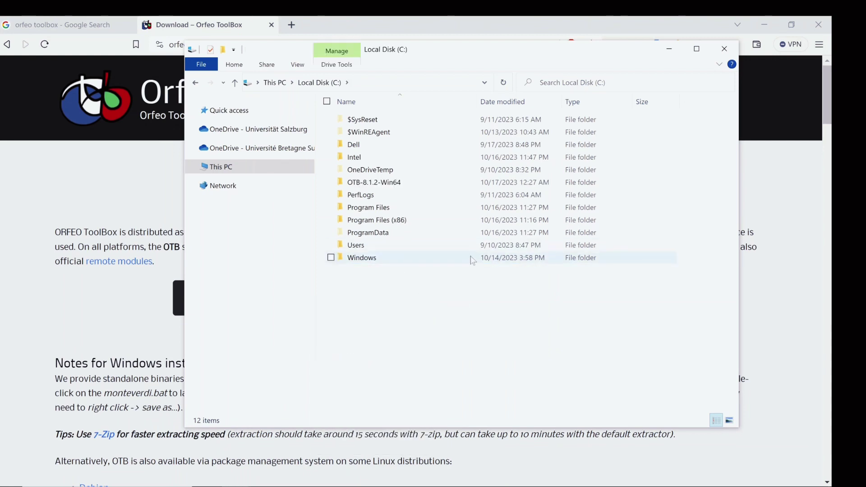
key("alt+Tab")
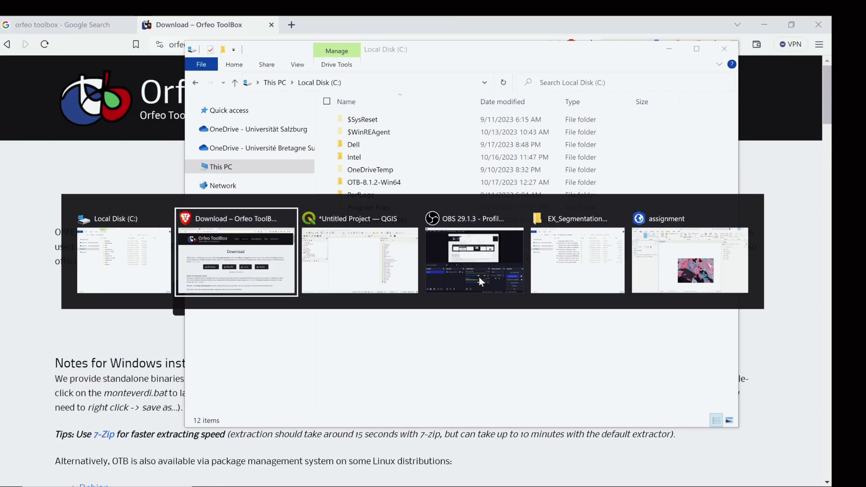
key("alt+Tab")
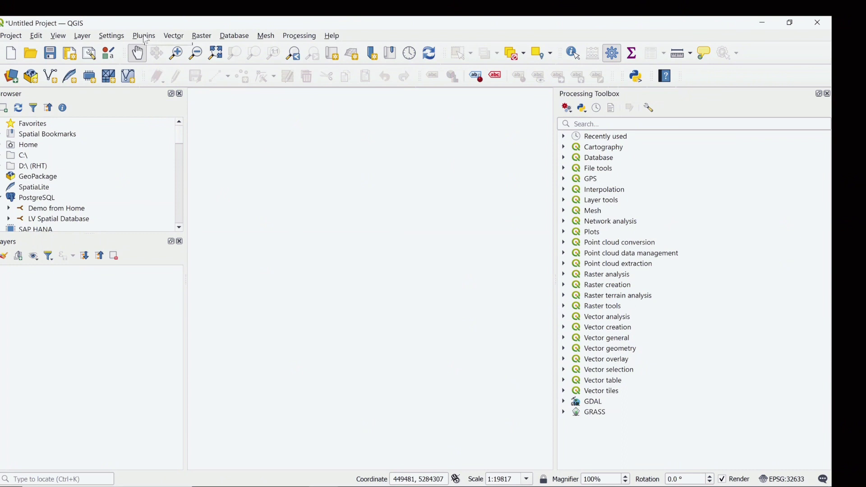
Search the plugin manager for 'orfeo' and tick the OrfeoToolbox provider plugin.
left_click(144, 37)
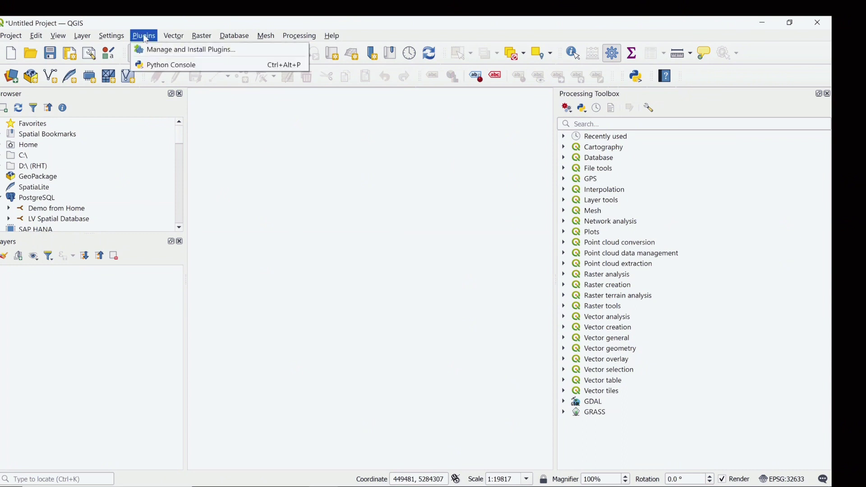
left_click(160, 57)
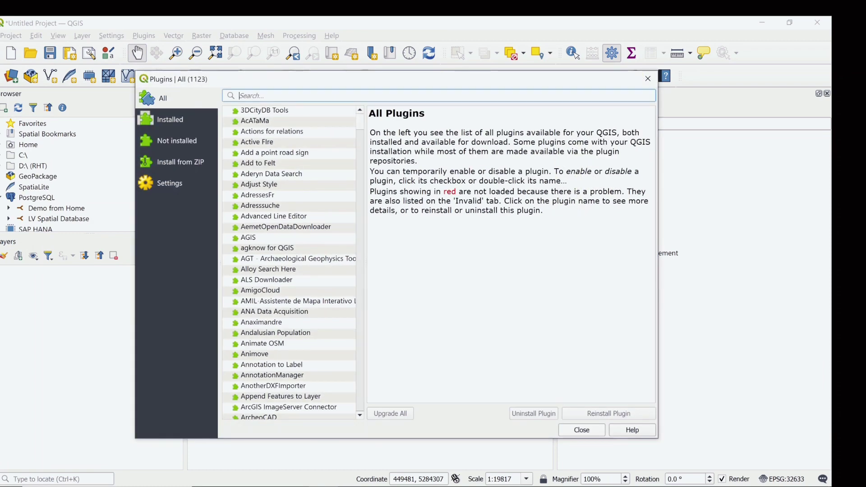
type("orfeo")
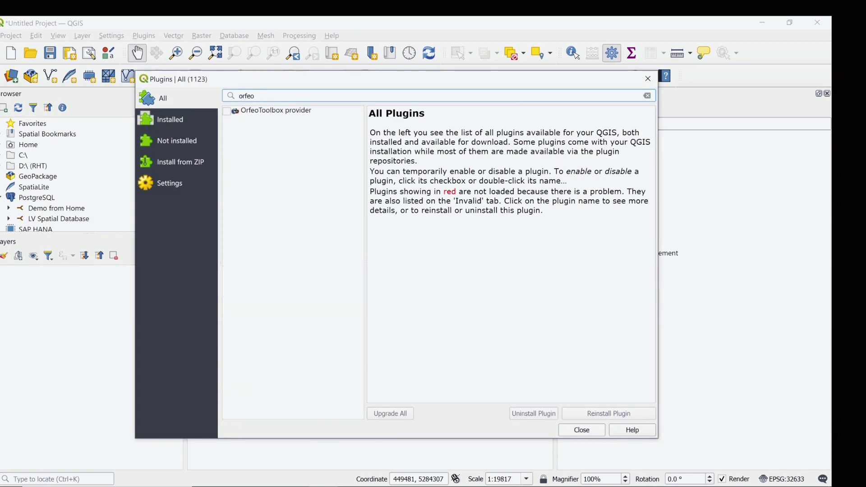
left_click(286, 114)
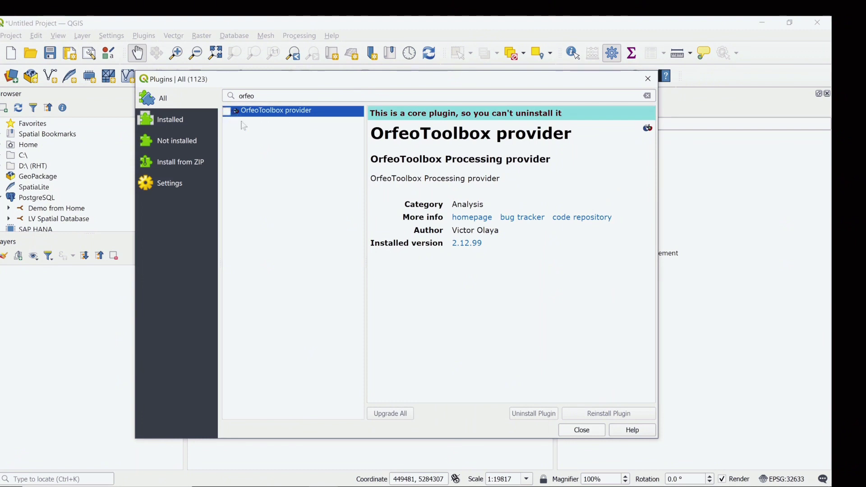
left_click(580, 434)
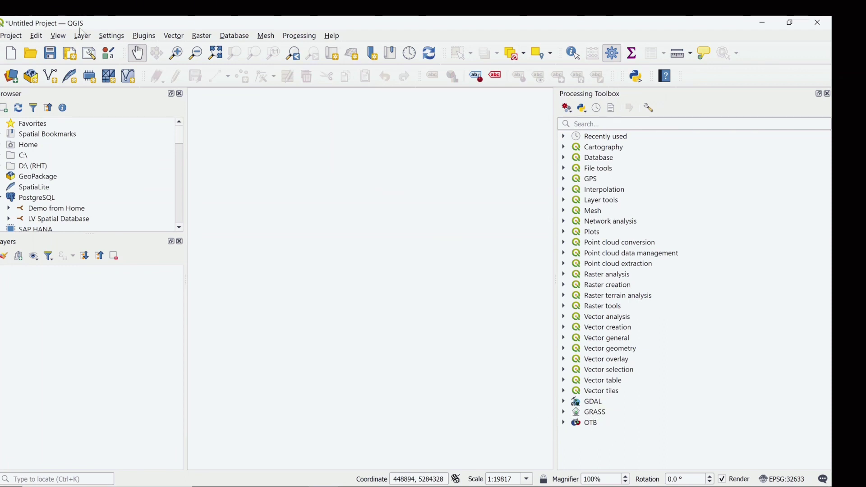
Show the OTB provider settings under Options > Processing > Providers.
left_click(110, 39)
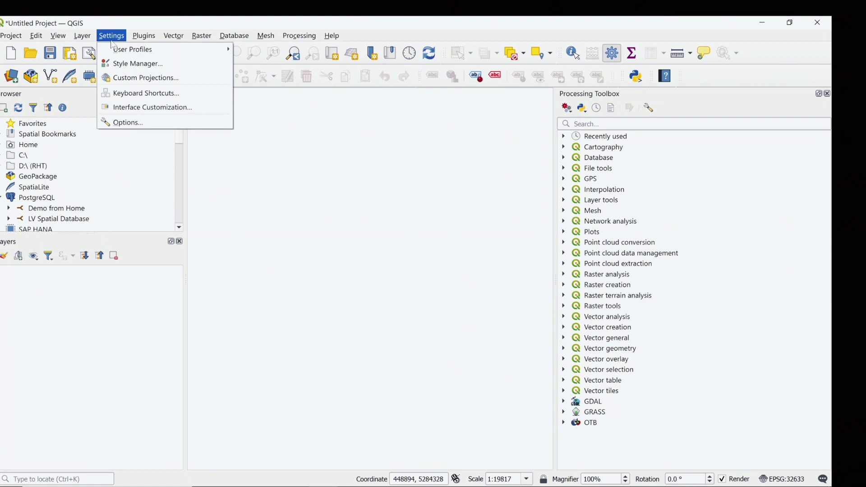
left_click(127, 122)
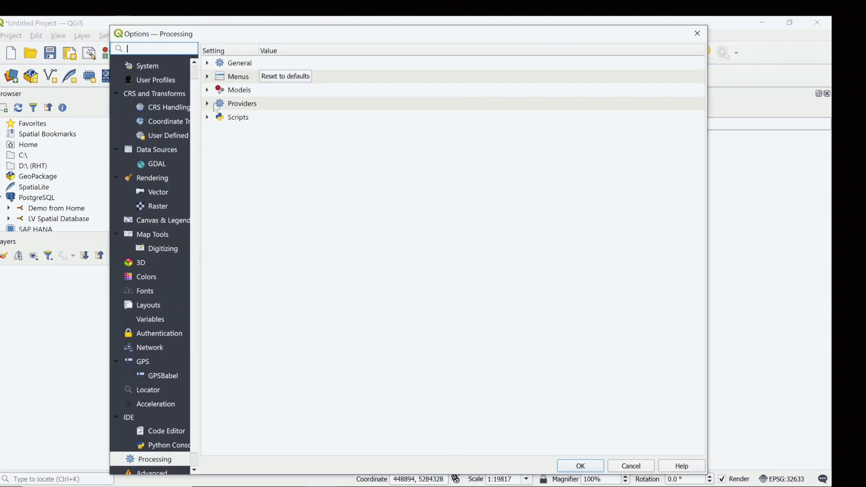
left_click(208, 103)
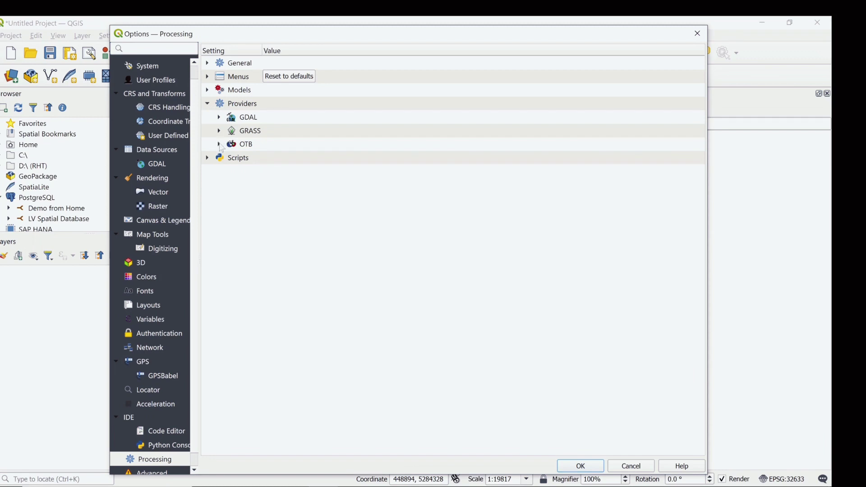
left_click(220, 144)
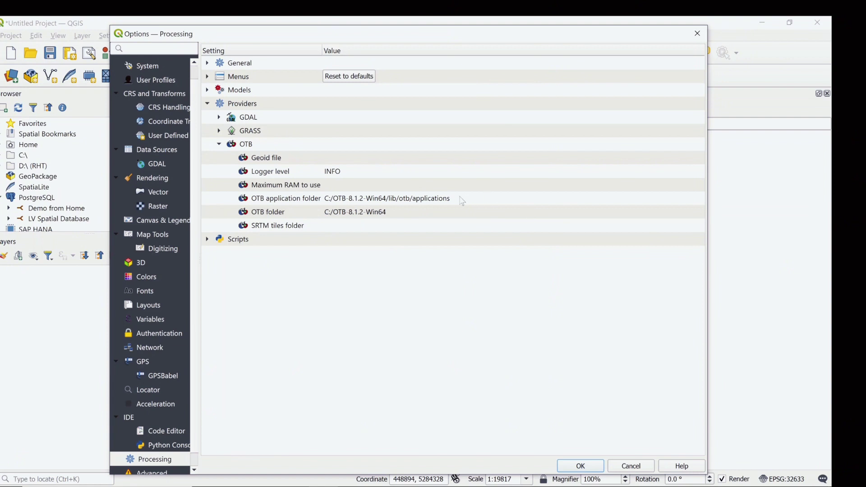
Set the OTB application folder to C:/OTB-8.1.2-Win64/lib/otb/applications.
double_click(652, 199)
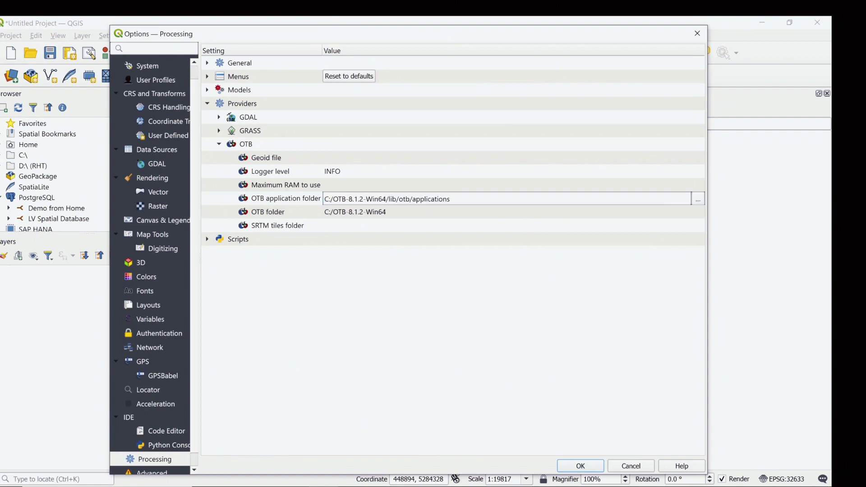
left_click(698, 201)
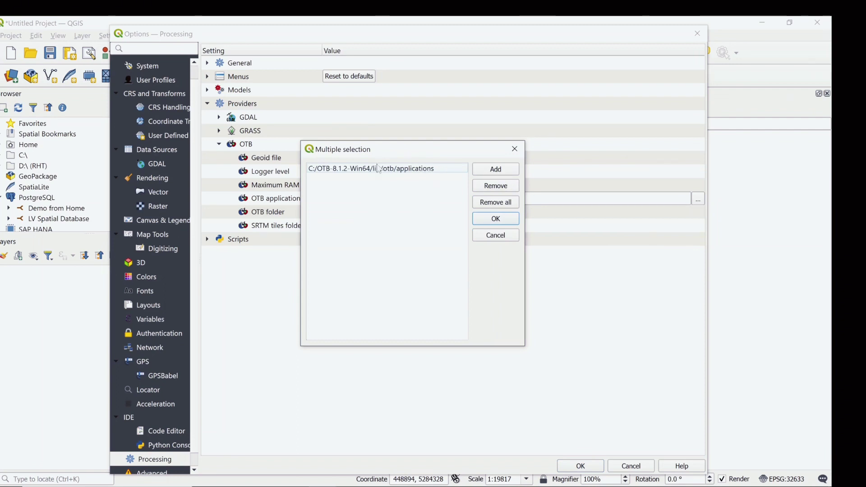
left_click(498, 171)
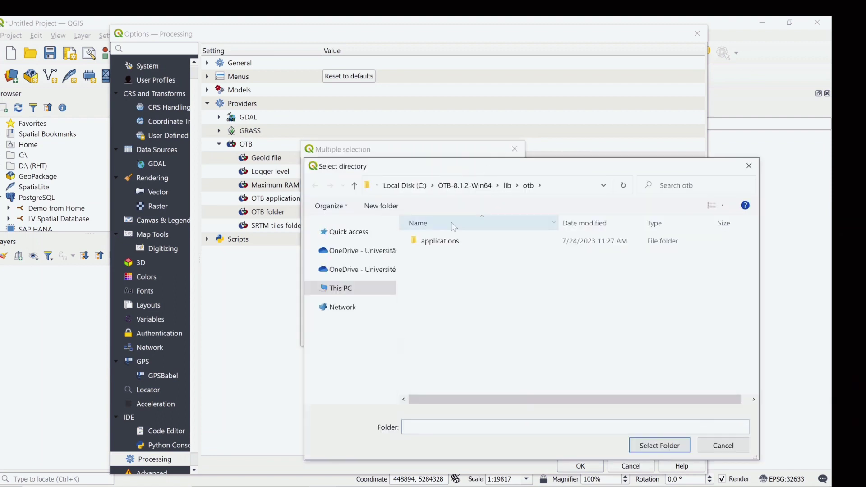
left_click(405, 185)
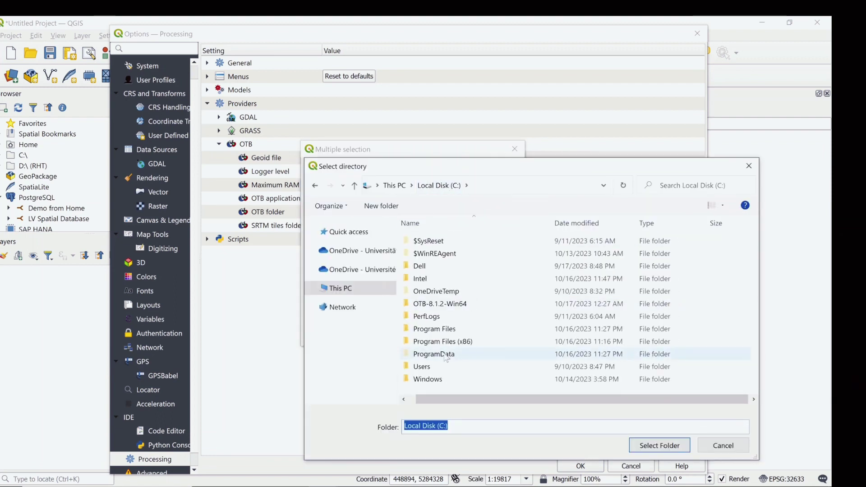
double_click(447, 307)
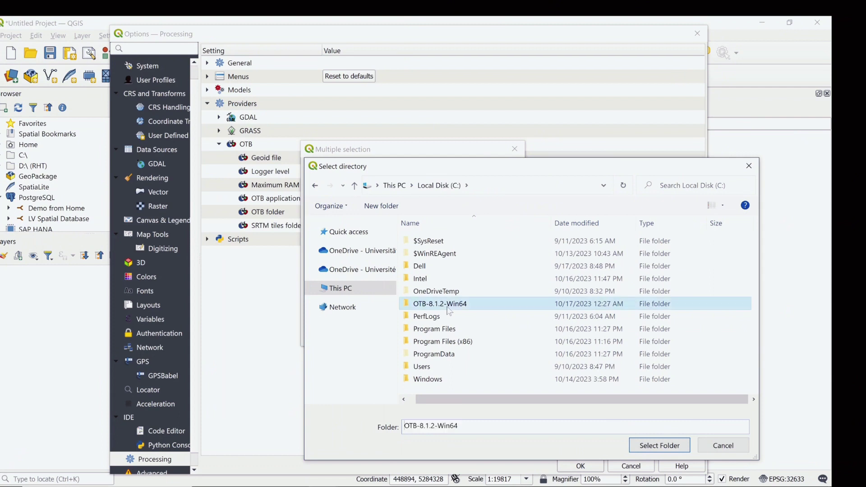
double_click(444, 267)
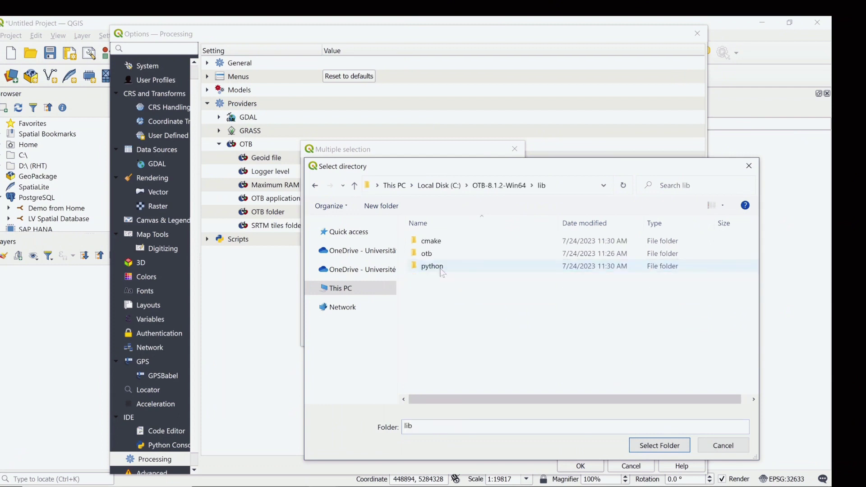
double_click(444, 255)
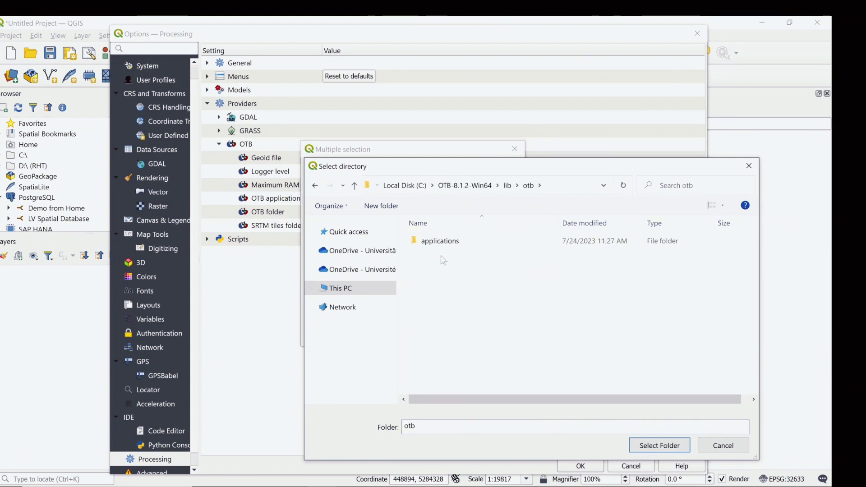
left_click(448, 245)
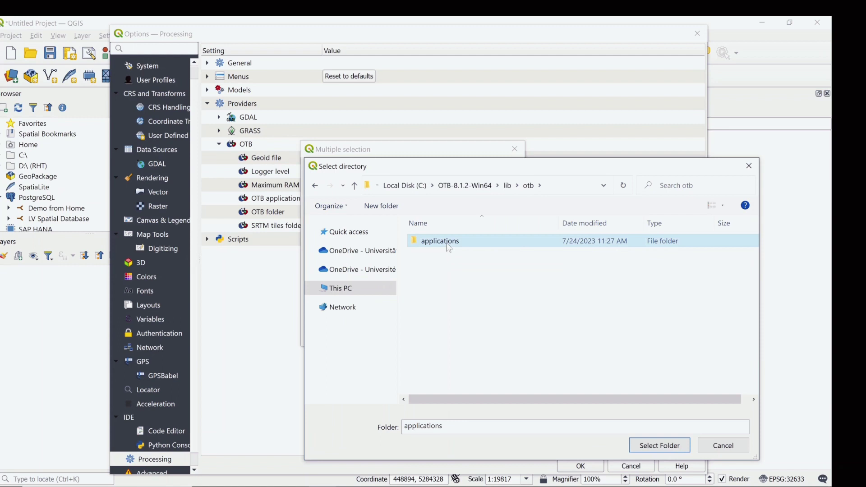
left_click(659, 446)
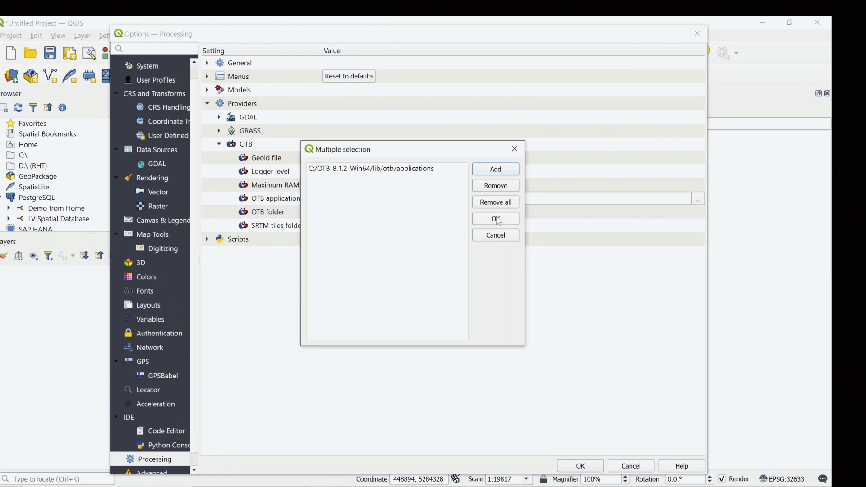
left_click(514, 149)
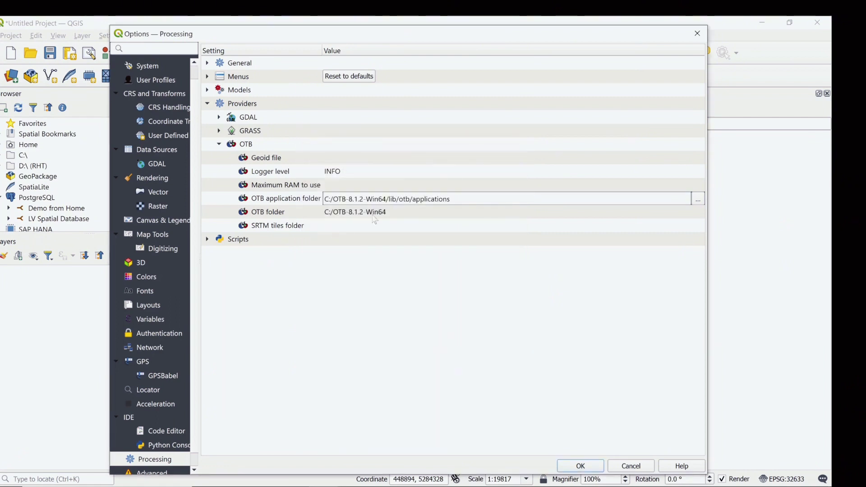
Set the OTB folder to C:/OTB-8.1.2-Win64.
left_click(408, 212)
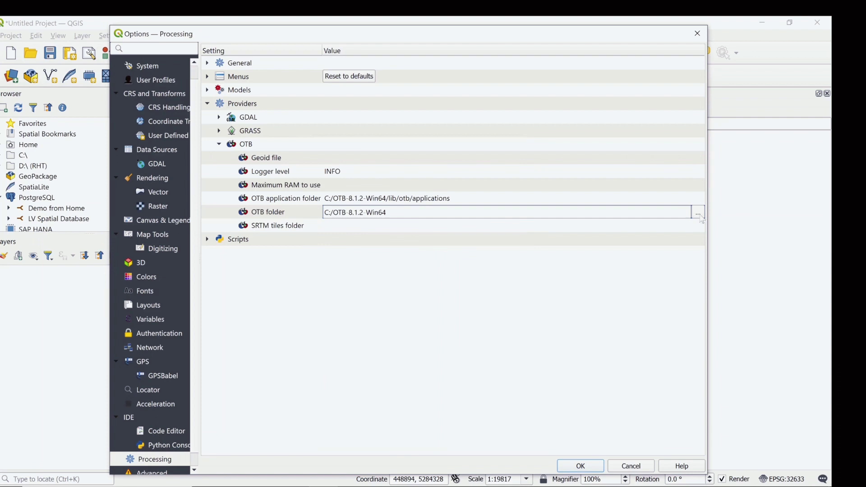
left_click(697, 212)
left_click(227, 73)
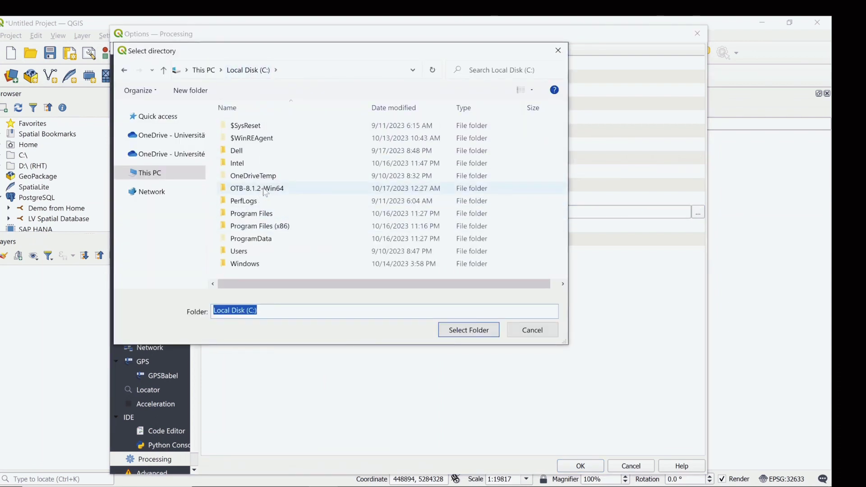
left_click(267, 188)
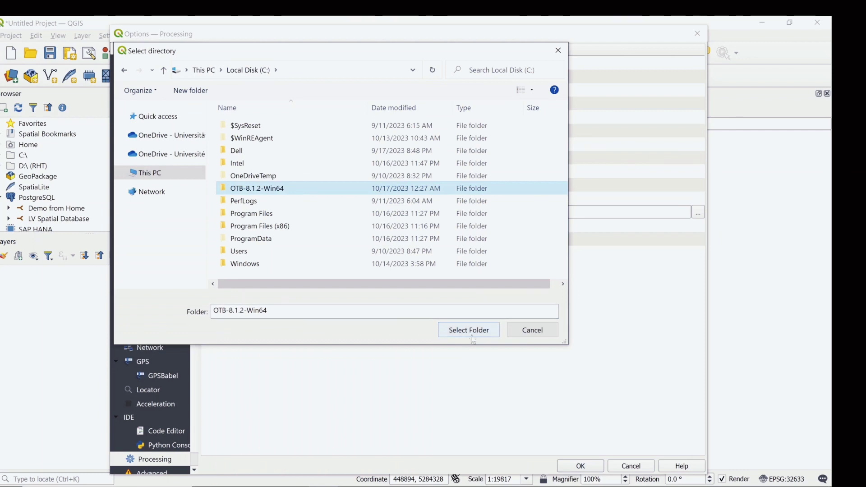
left_click(522, 332)
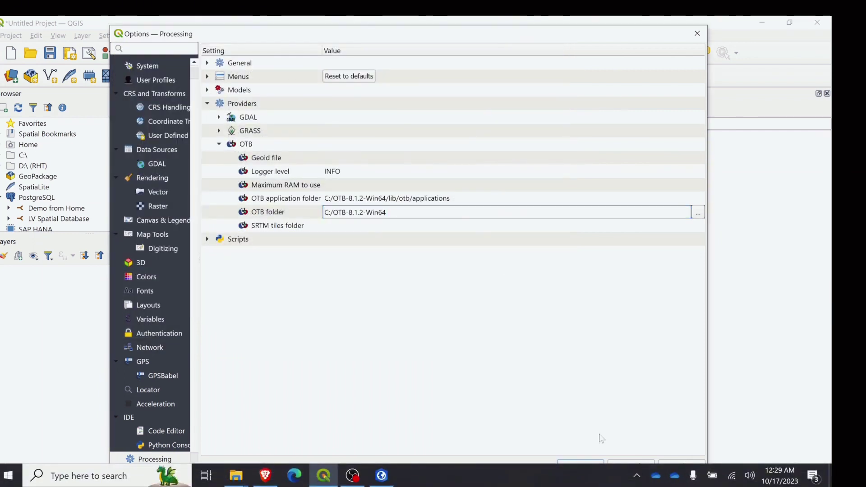
Save the Options, expand the OTB group in the Toolbox, and switch to the EX_Segmentation_strategies folder.
left_click(582, 467)
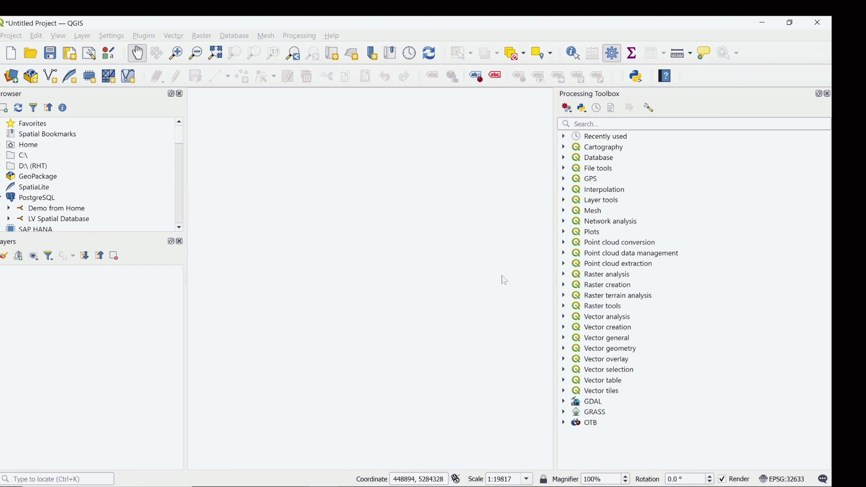
left_click(565, 423)
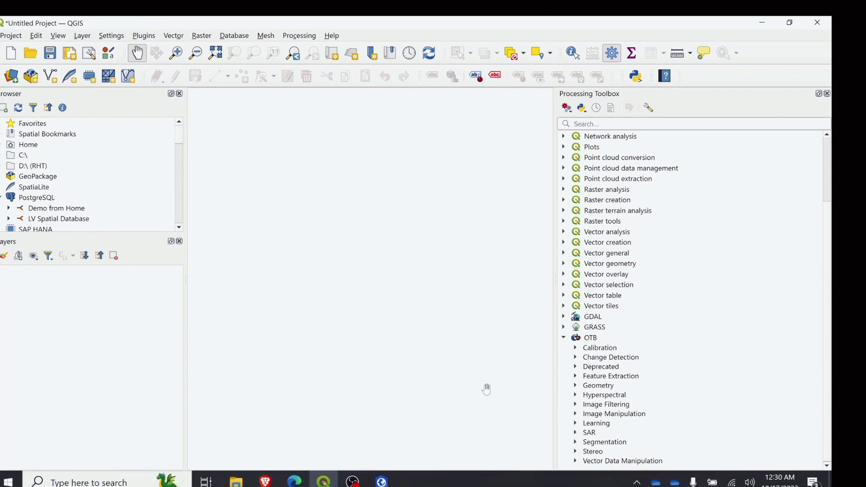
key("alt+Tab")
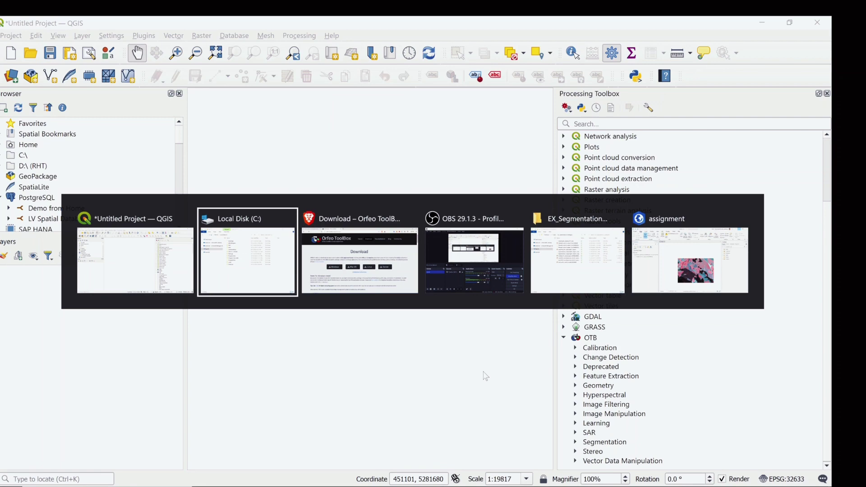
key("alt+Tab")
Drag the spot2005_pansharpened_utm33_subset image from Explorer into the QGIS Layers panel.
left_click(569, 260)
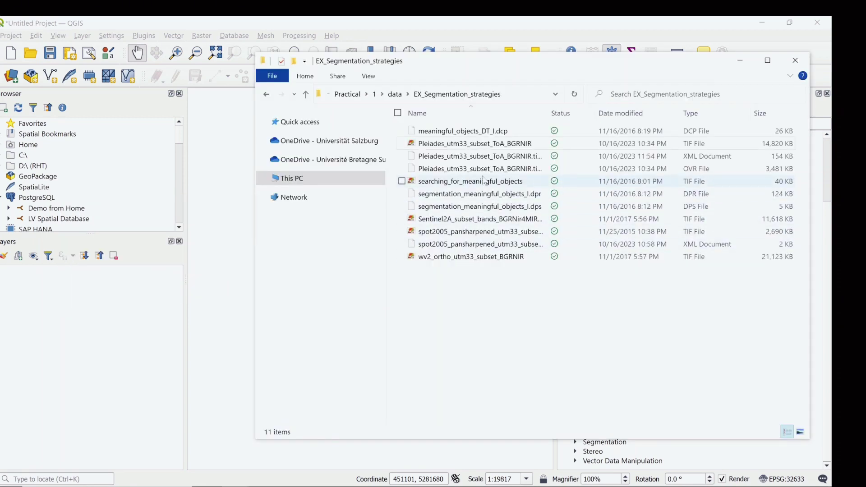
left_click_drag(453, 232, 100, 338)
left_click(137, 261)
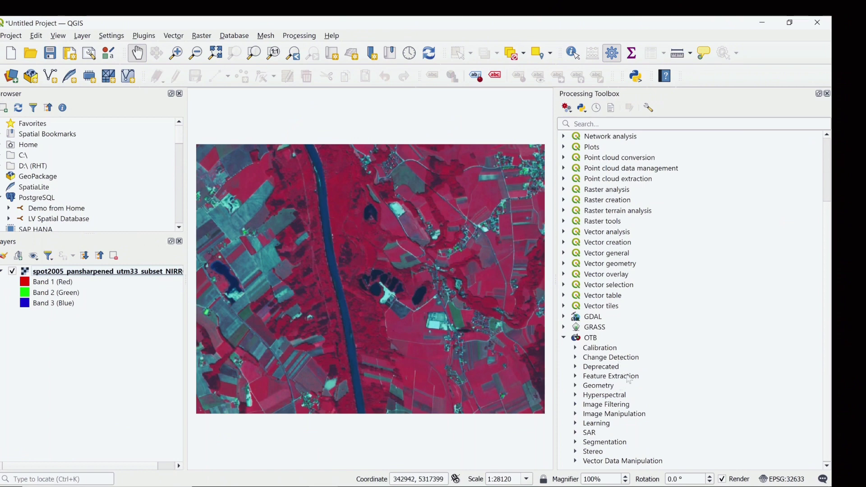
Open OTB Segmentation with the SPOT image as input and the meanshift algorithm.
left_click(575, 442)
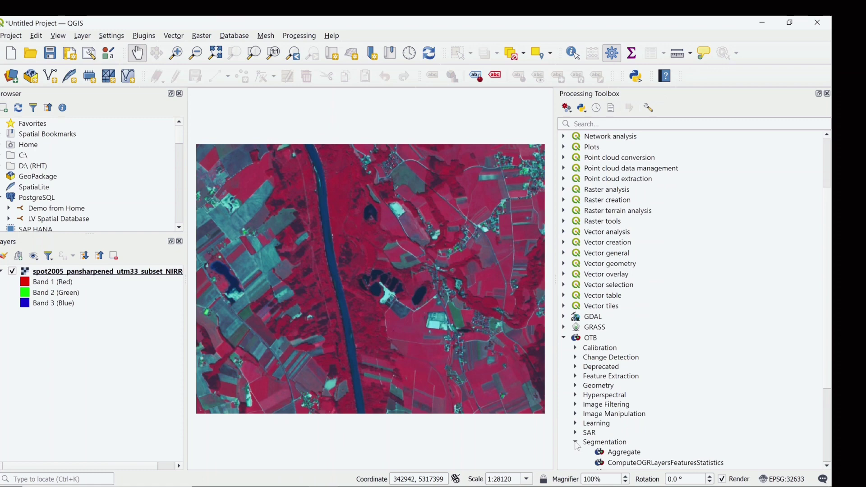
scroll(611, 408, "down", 4)
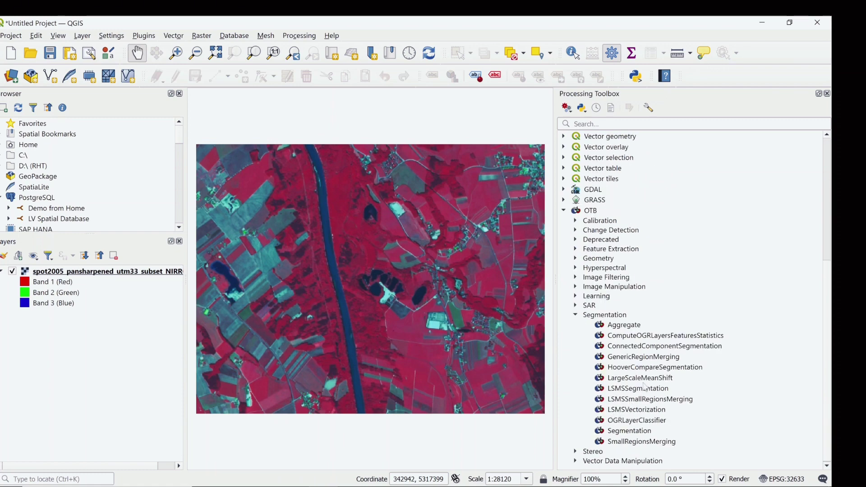
double_click(631, 432)
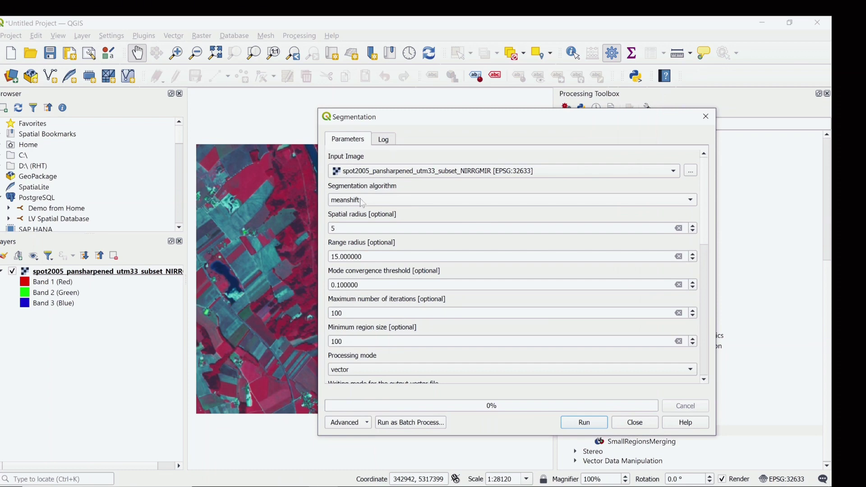
left_click(379, 172)
left_click(377, 174)
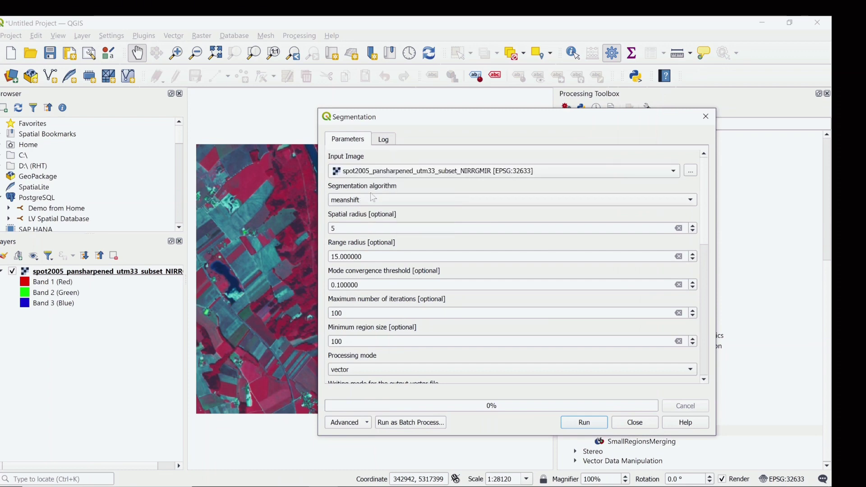
left_click(373, 199)
left_click(374, 200)
Enlarge the Segmentation dialog and set the processing mode to raster.
left_click_drag(603, 118, 556, 82)
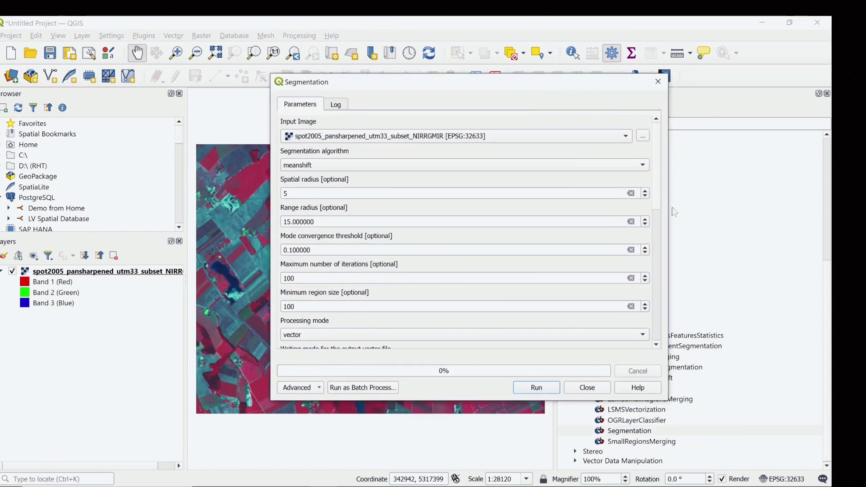
left_click_drag(660, 190, 661, 189)
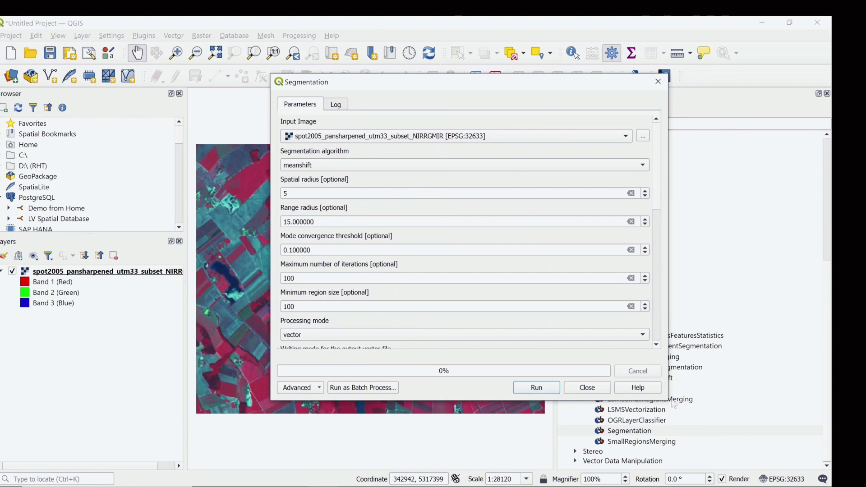
left_click_drag(669, 400, 671, 440)
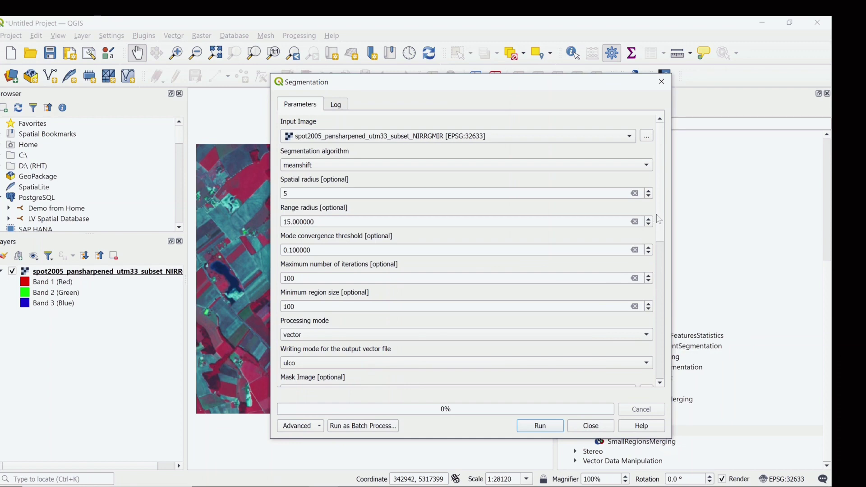
scroll(659, 223, "down", 3)
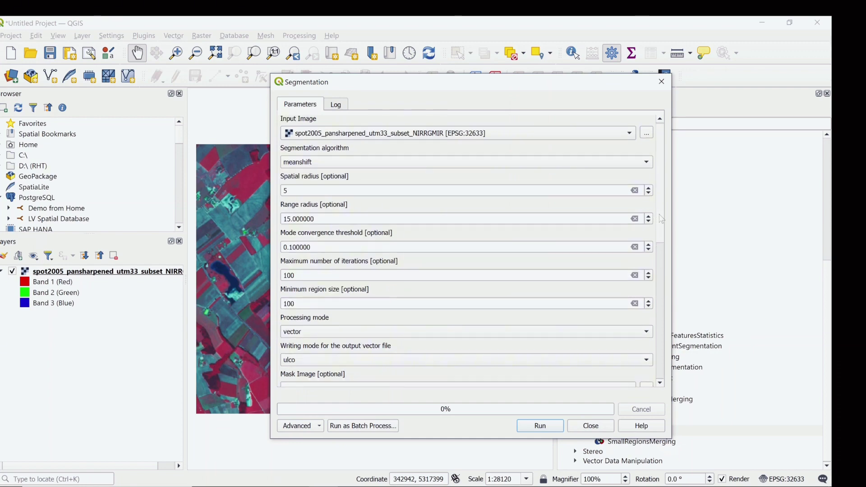
scroll(661, 234, "down", 2)
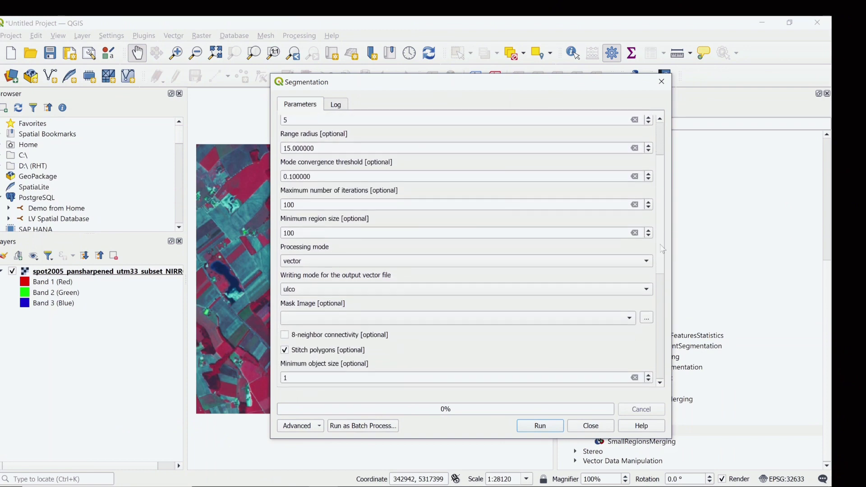
scroll(662, 249, "down", 1)
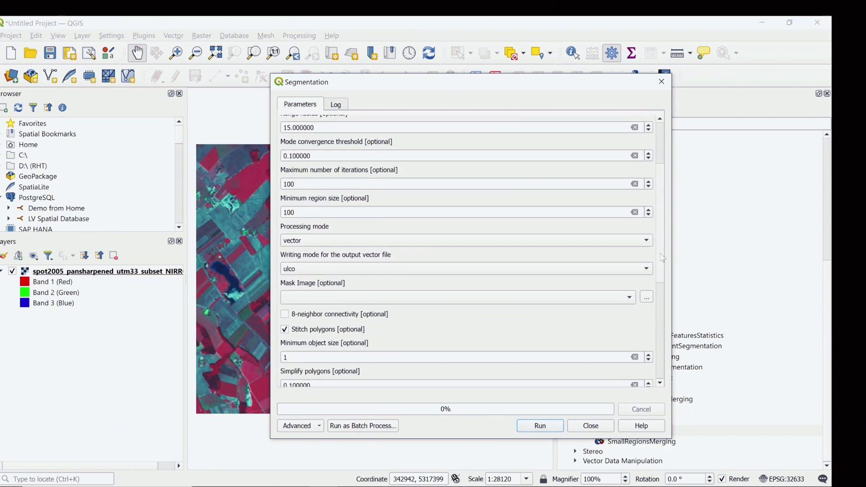
left_click(318, 241)
left_click(348, 255)
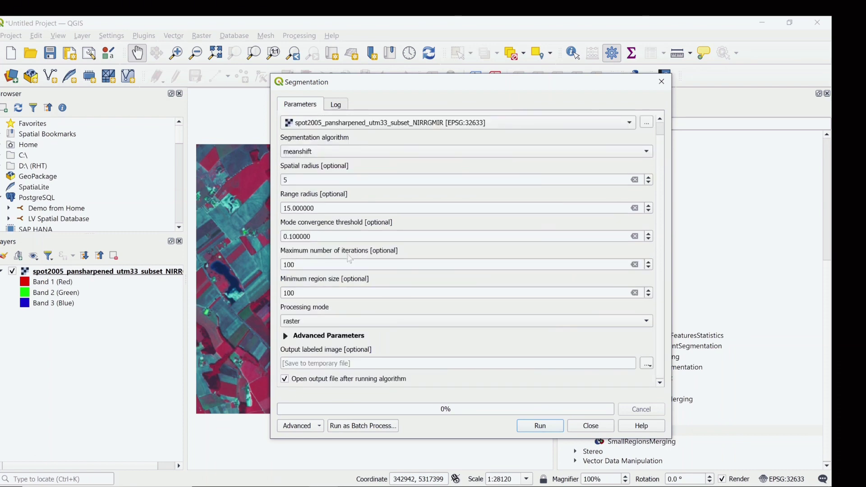
Execute the meanshift Segmentation to create the greyscale 'Output labeled image' layer, then tidy up the panels.
left_click(554, 426)
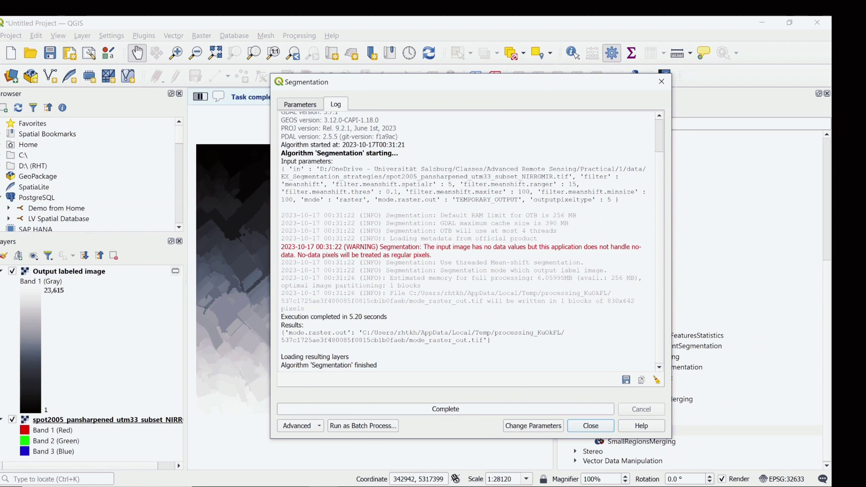
left_click_drag(371, 247, 432, 255)
left_click(590, 426)
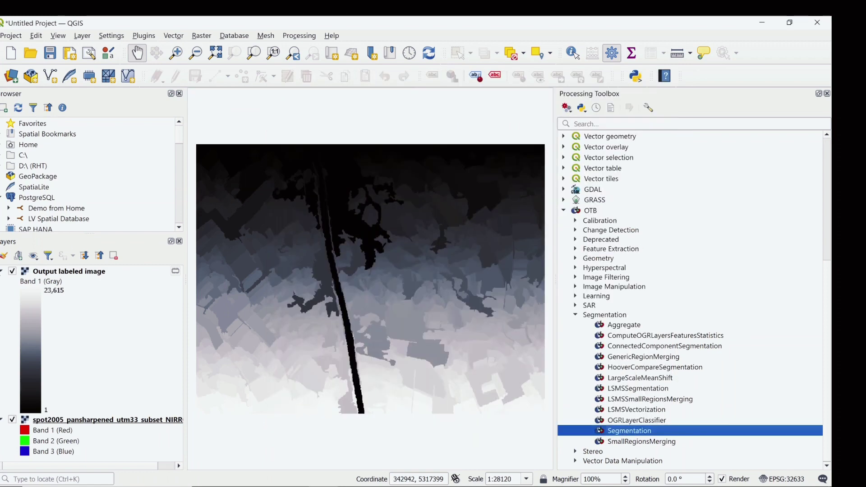
left_click(2, 271)
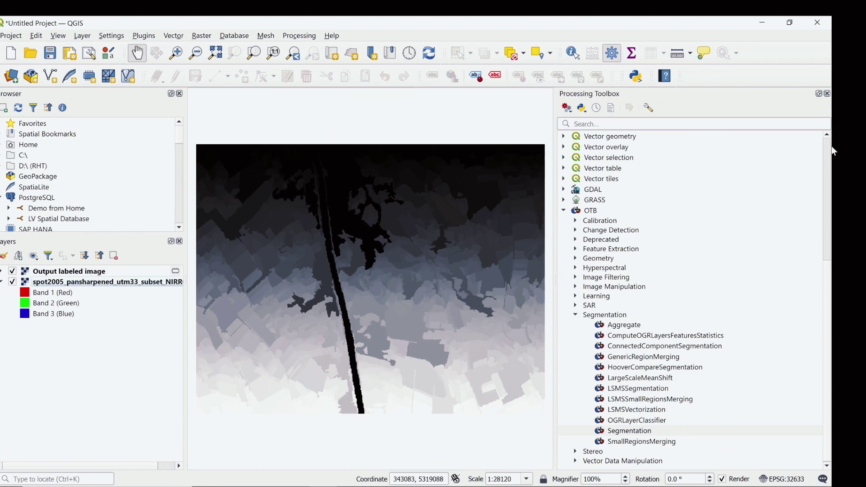
left_click(826, 93)
Style the Output labeled image as Paletted/Unique values with random colours per segment.
right_click(56, 271)
left_click(81, 260)
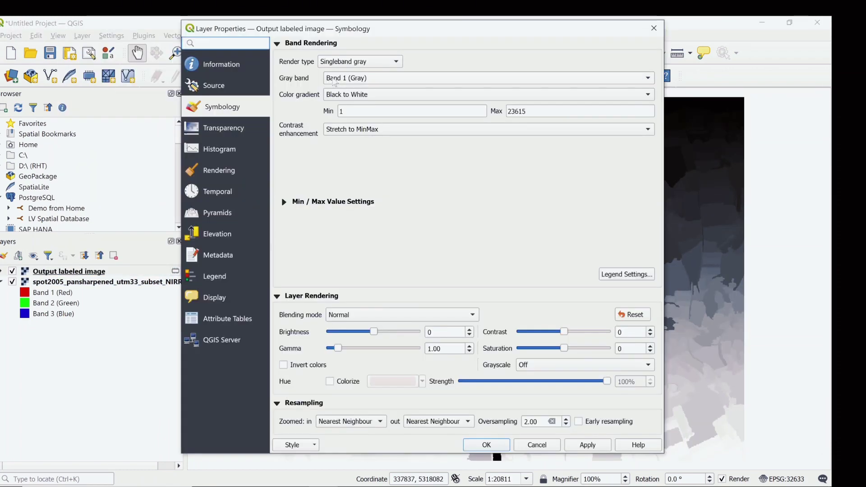
left_click(357, 64)
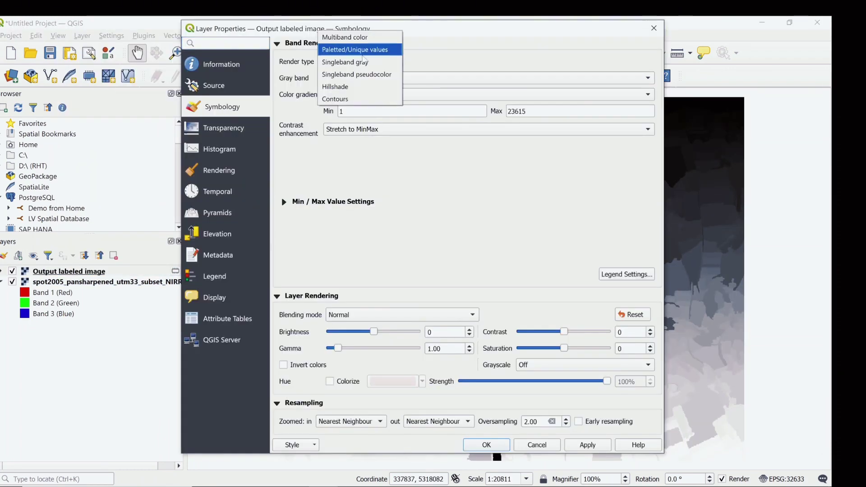
left_click(361, 54)
left_click(359, 282)
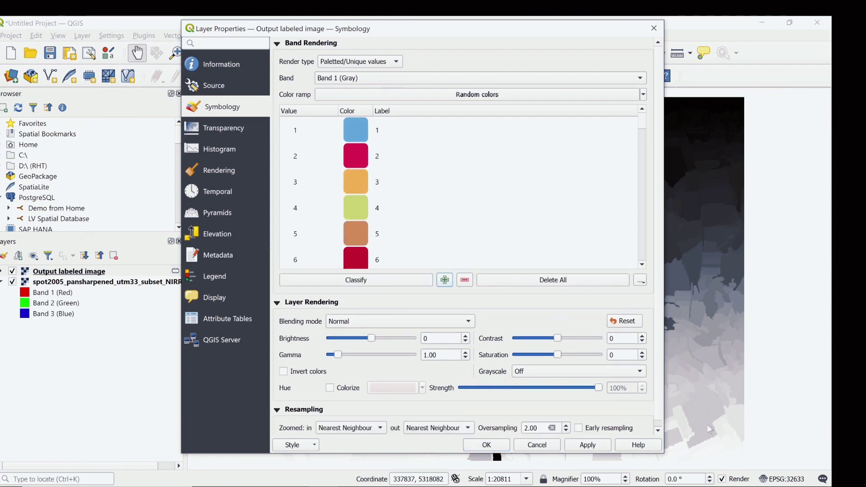
left_click(587, 445)
left_click(486, 445)
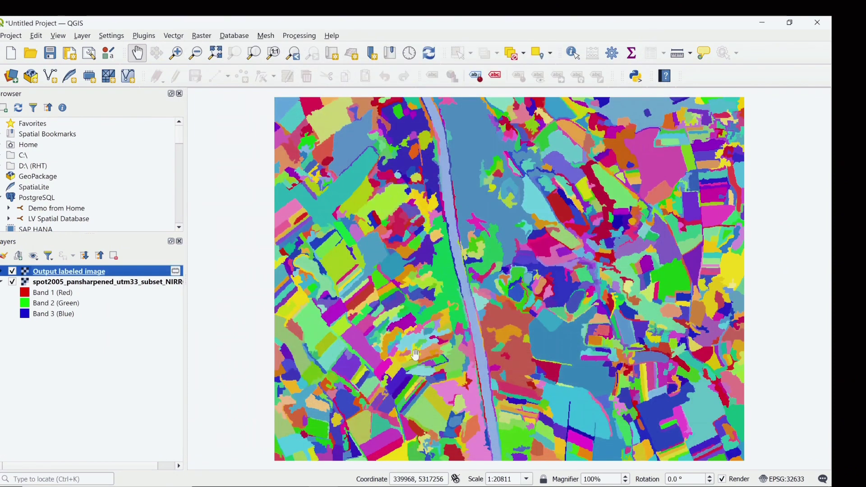
Toggle the coloured segment layer on and off to compare it with the SPOT image, leaving it hidden.
double_click(13, 272)
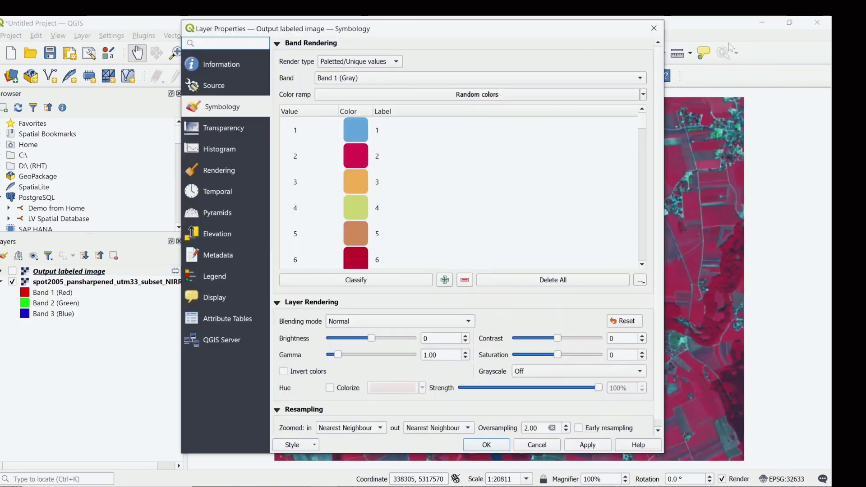
left_click(653, 28)
left_click(13, 271)
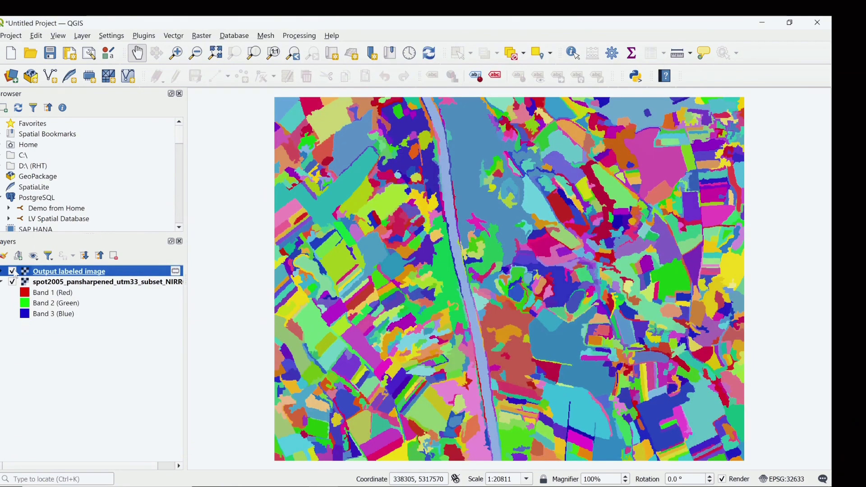
left_click(12, 271)
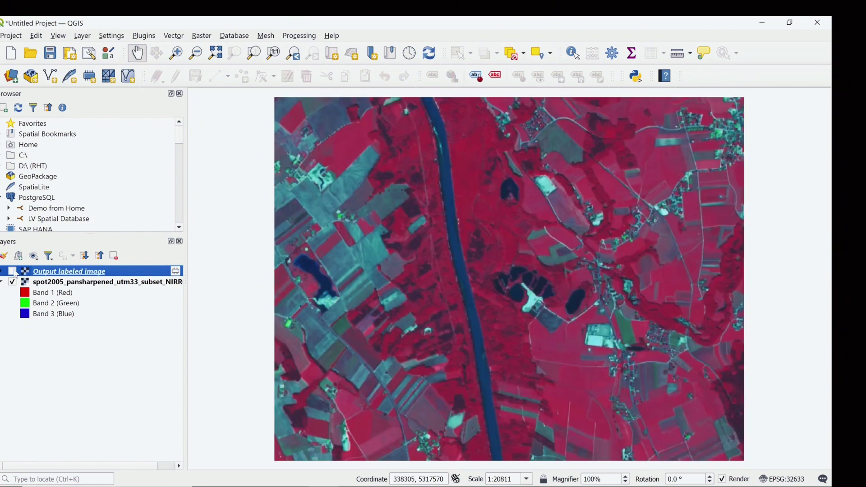
left_click(12, 271)
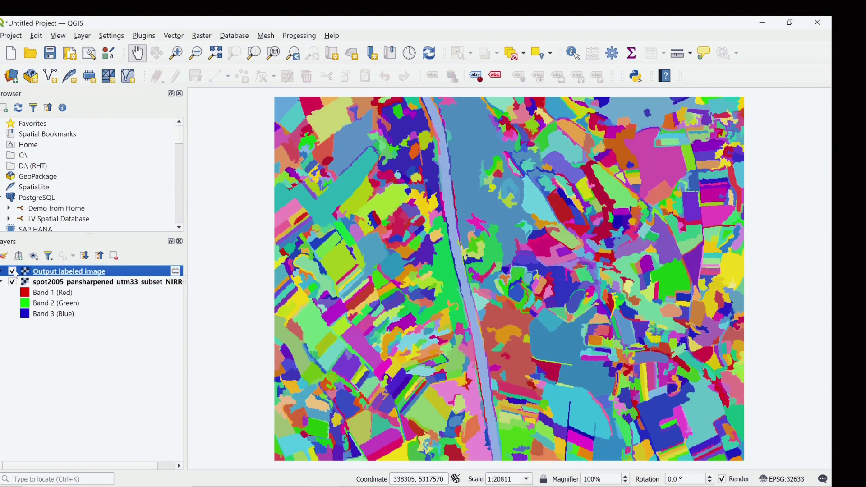
left_click(12, 271)
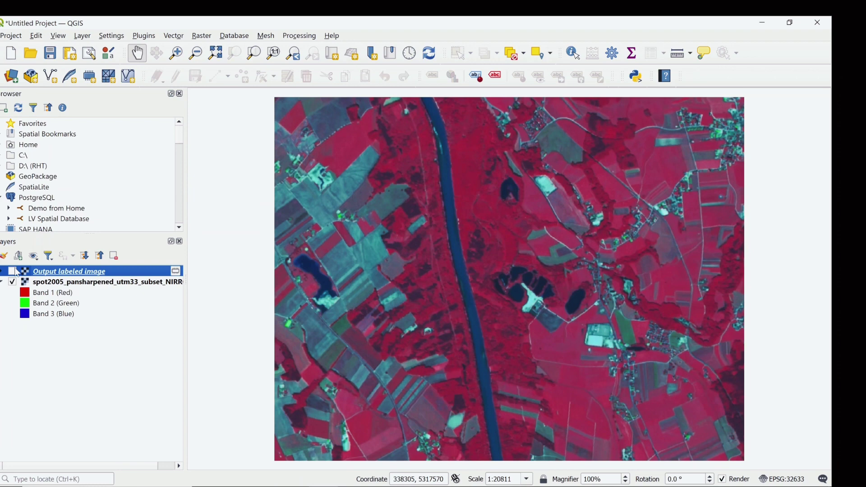